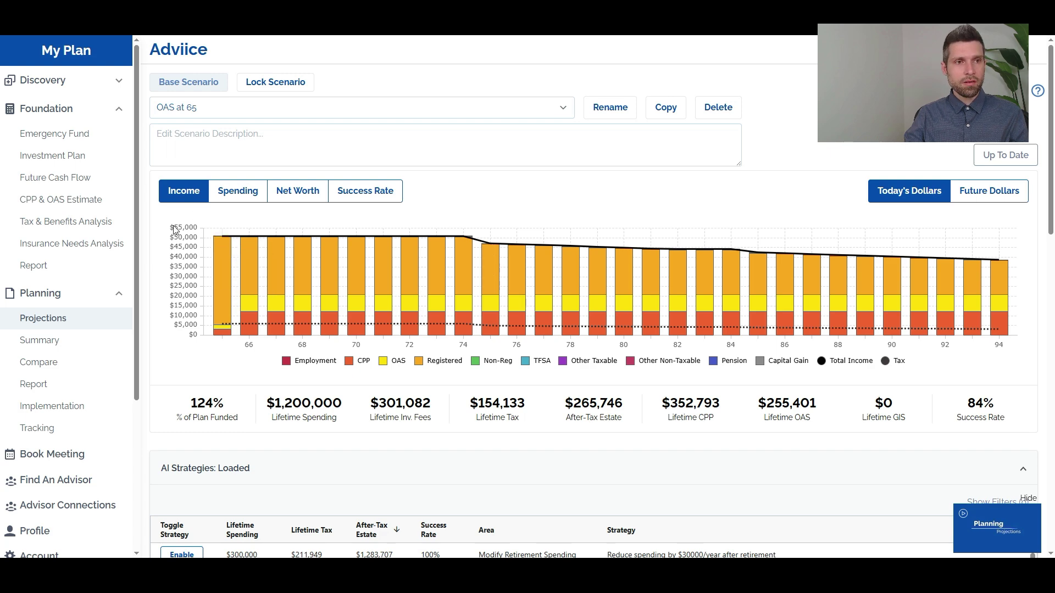
- Open the Investment Plan and review the 2% stock fees and stock allocation
{"action": "left_click", "coordinate": [54, 157]}
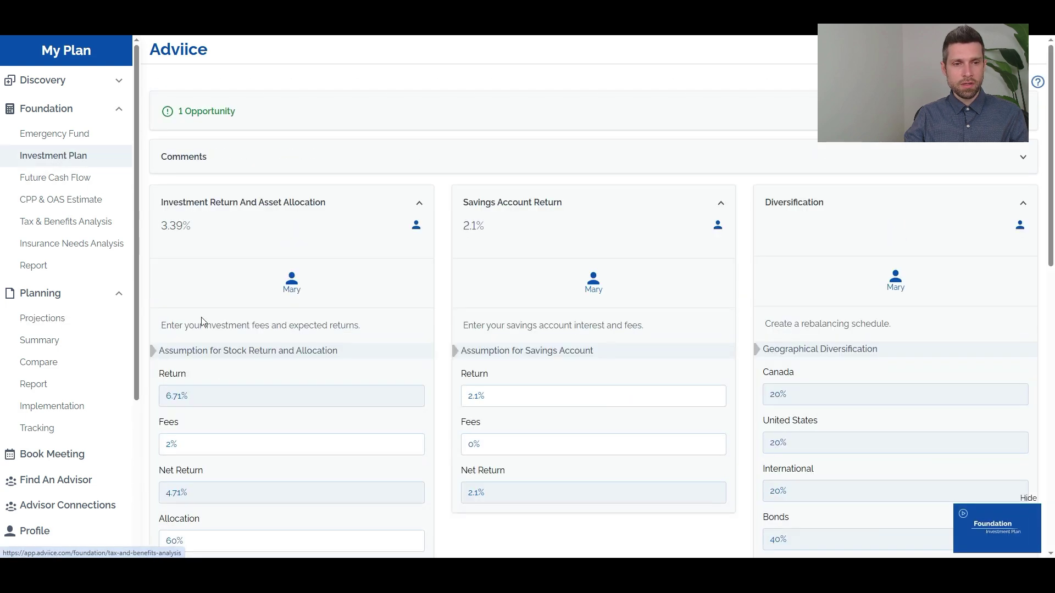
{"action": "left_click", "coordinate": [180, 445]}
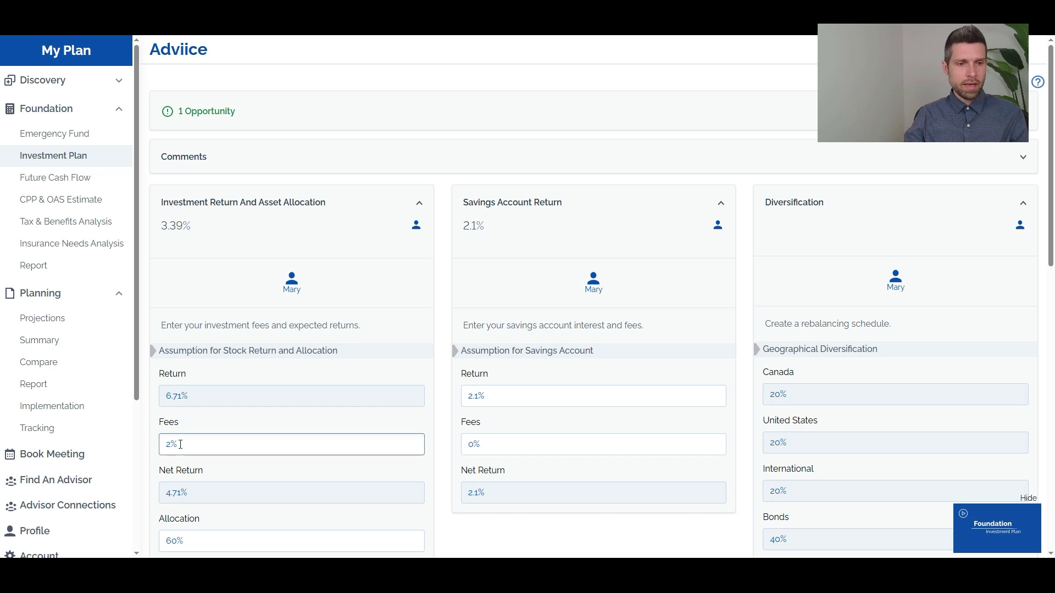
{"action": "scroll", "coordinate": [181, 445], "scroll_direction": "down", "scroll_amount": 3}
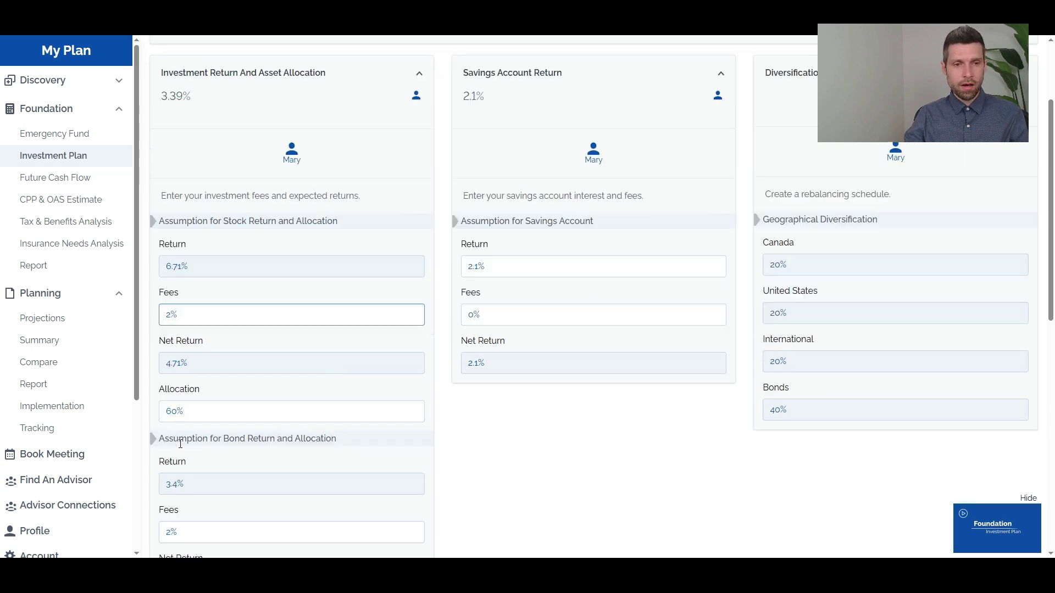
{"action": "left_click", "coordinate": [176, 358]}
{"action": "left_click", "coordinate": [175, 310]}
{"action": "left_click", "coordinate": [174, 262]}
- Review the bond fields, noting the 2% bond fees and 3.39% overall return
{"action": "left_click", "coordinate": [207, 432]}
{"action": "left_click", "coordinate": [189, 479]}
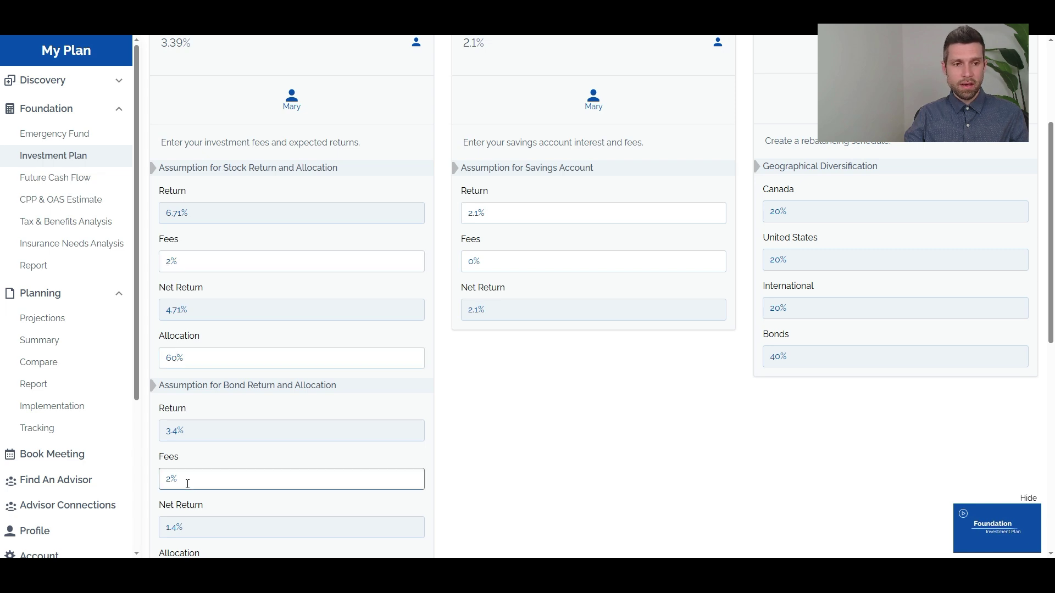
{"action": "scroll", "coordinate": [189, 479], "scroll_direction": "down", "scroll_amount": 3}
{"action": "left_click", "coordinate": [188, 465]}
{"action": "left_click", "coordinate": [179, 403]}
{"action": "left_click", "coordinate": [181, 295]}
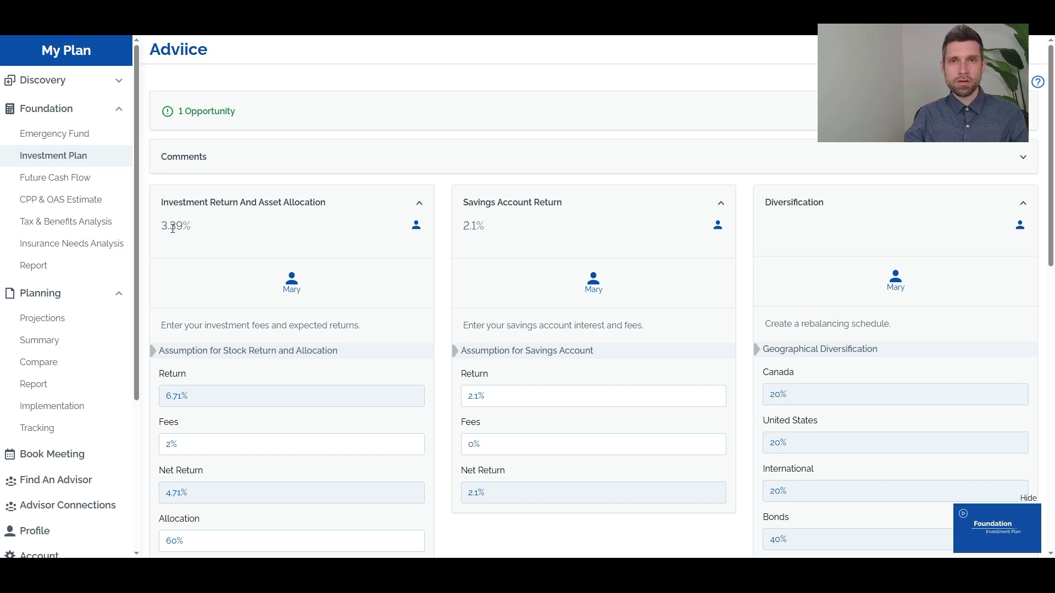
- Switch Projections to the OAS at 70 scenario and compare net worth against OAS at 65 (124% vs 125% funded)
{"action": "left_click", "coordinate": [67, 324]}
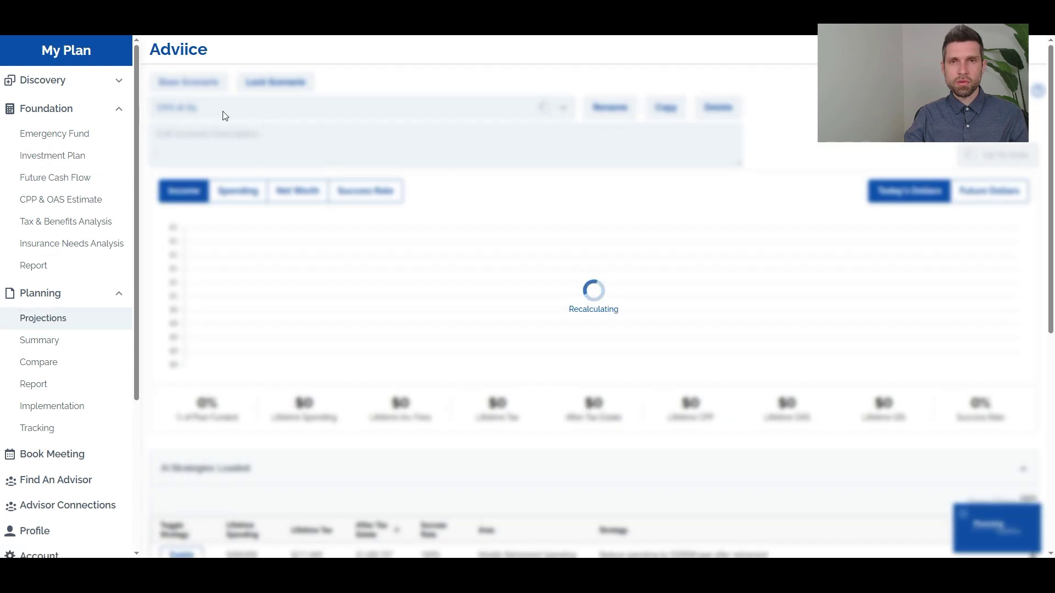
{"action": "left_click", "coordinate": [196, 115]}
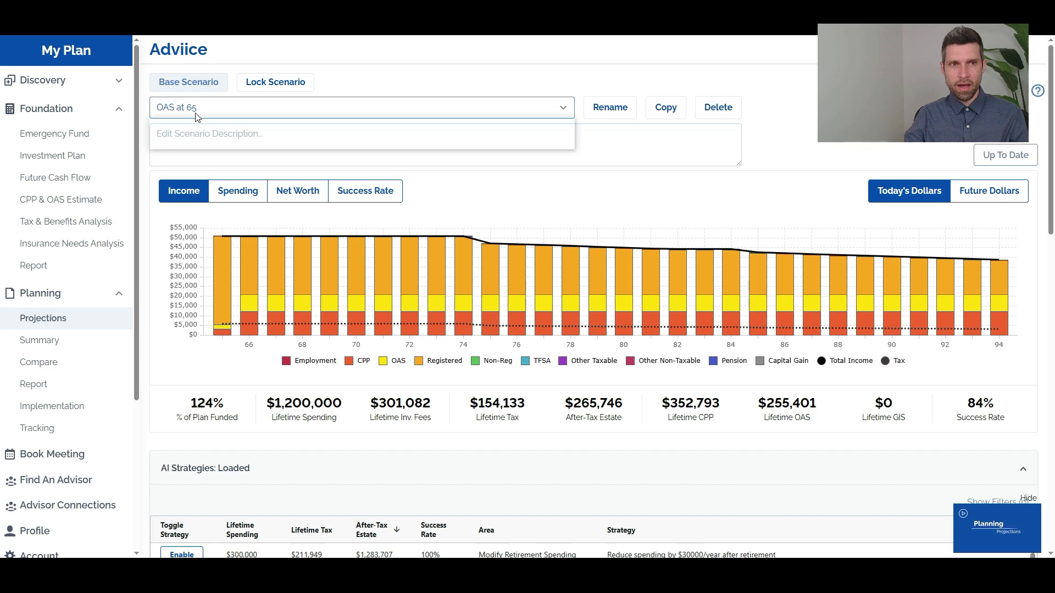
{"action": "left_click", "coordinate": [198, 142]}
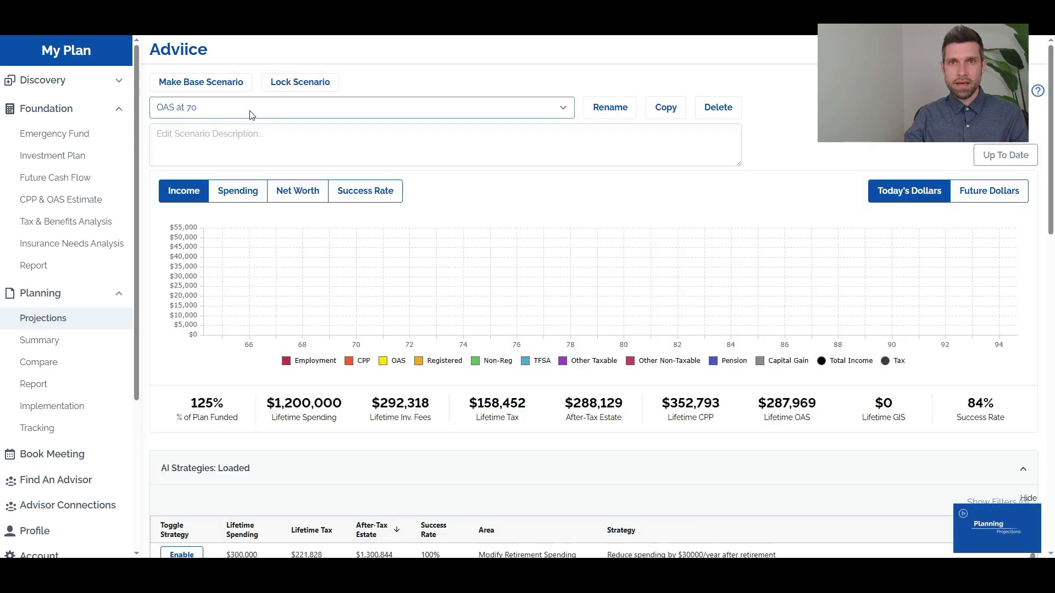
{"action": "left_click", "coordinate": [39, 362]}
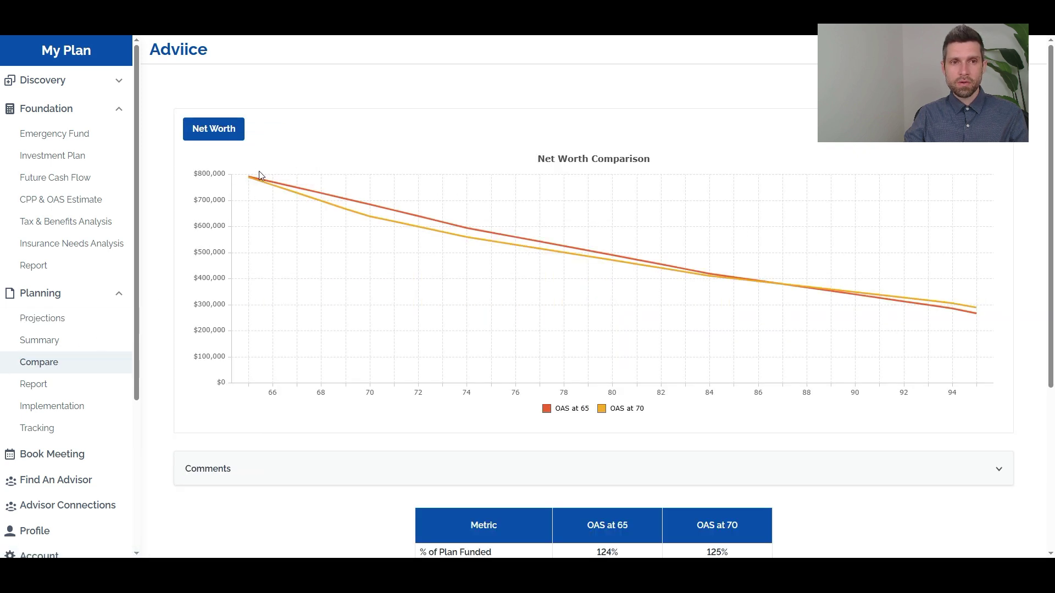
{"action": "mouse_move", "coordinate": [258, 182]}
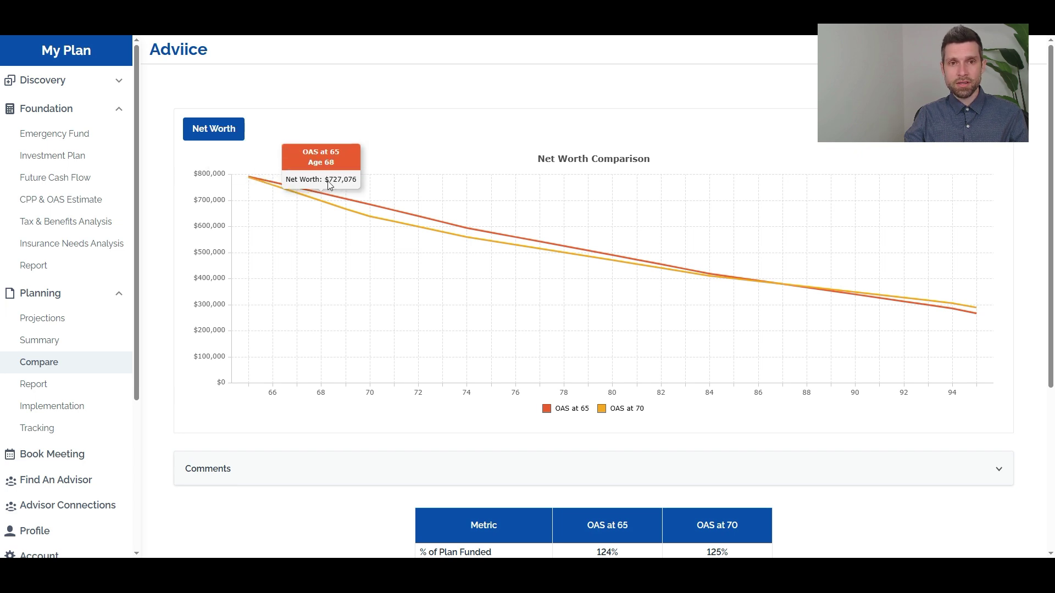
{"action": "mouse_move", "coordinate": [364, 195]}
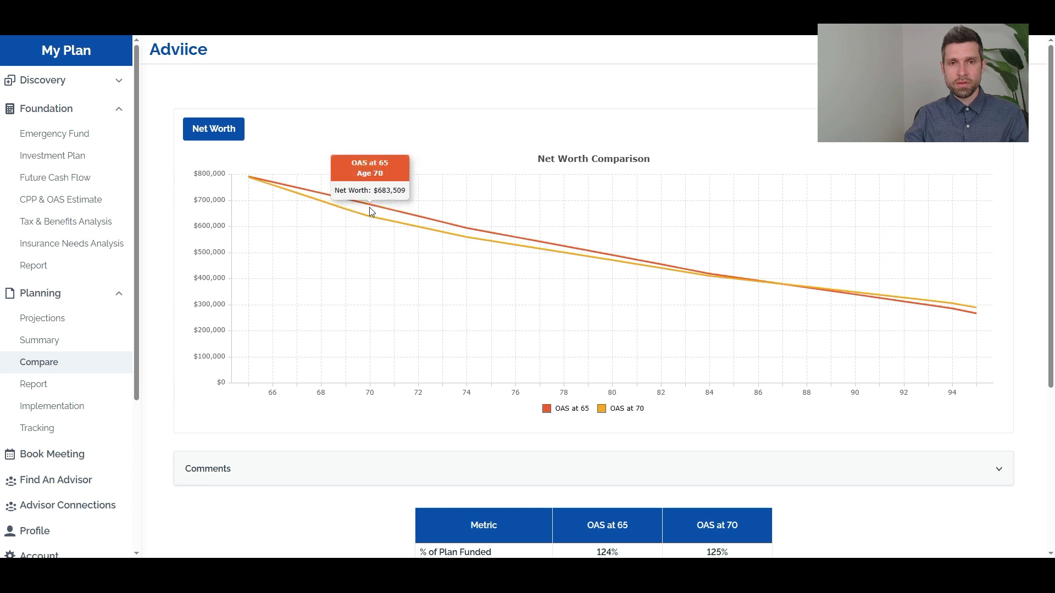
{"action": "mouse_move", "coordinate": [369, 217]}
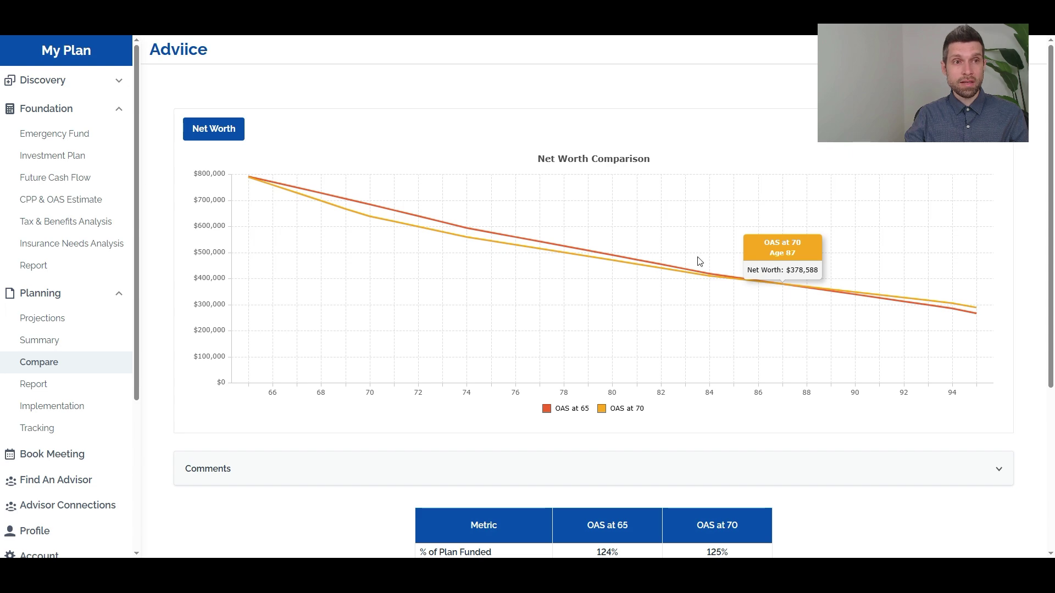
- Cut stock and bond fees from 2% to 1%, raising return to 4.39%, and recalculate projections
{"action": "left_click", "coordinate": [64, 158]}
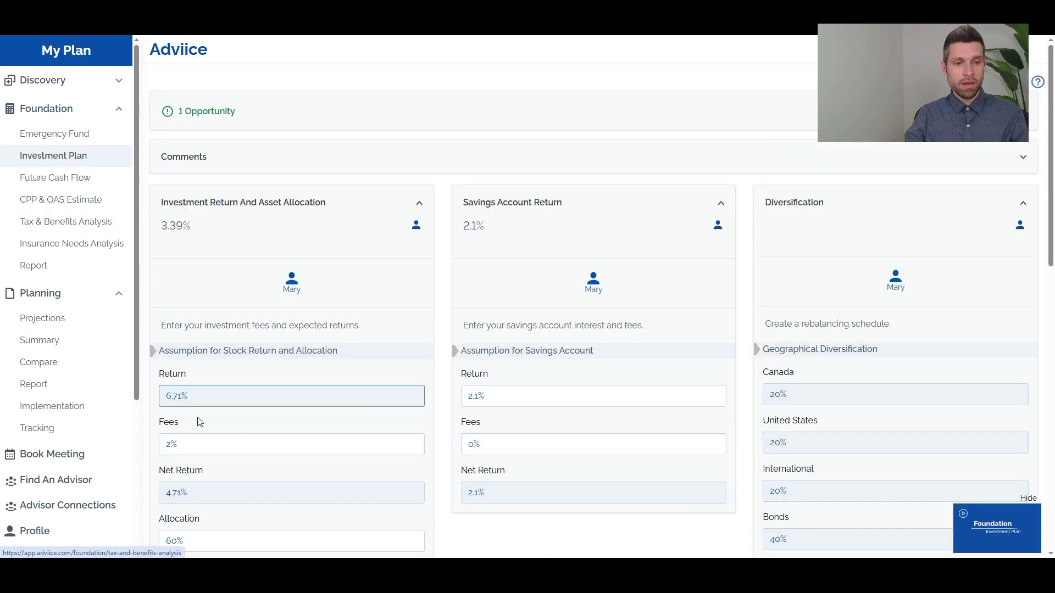
{"action": "left_click_drag", "start_coordinate": [172, 444], "coordinate": [161, 446]}
{"action": "type", "text": "1"}
{"action": "left_click", "coordinate": [219, 426]}
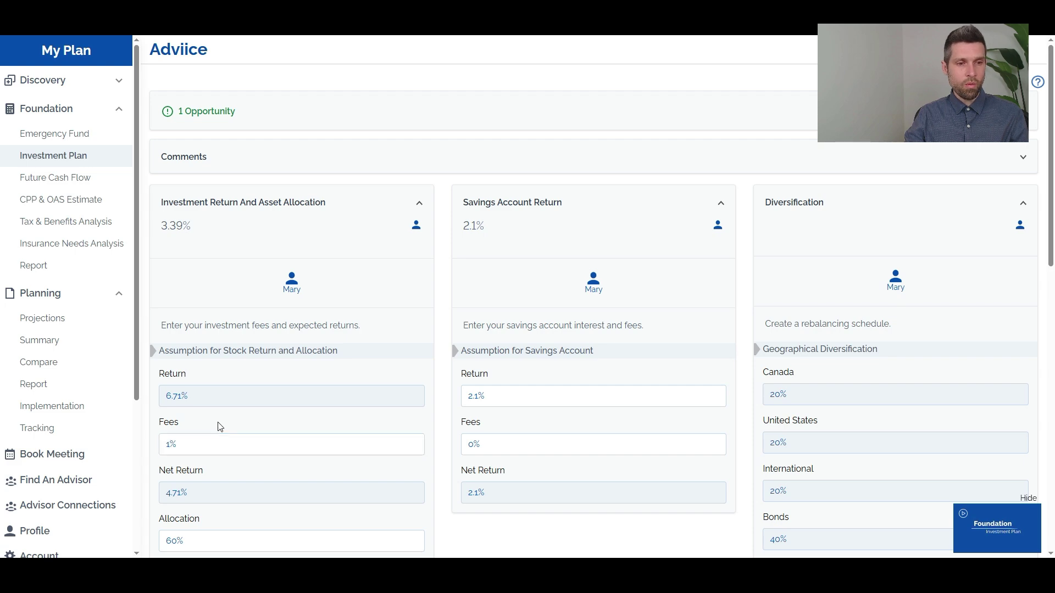
{"action": "scroll", "coordinate": [209, 428], "scroll_direction": "down", "scroll_amount": 3}
{"action": "left_click_drag", "start_coordinate": [174, 479], "coordinate": [162, 479]}
{"action": "type", "text": "1"}
{"action": "left_click", "coordinate": [207, 466]}
{"action": "scroll", "coordinate": [207, 467], "scroll_direction": "up", "scroll_amount": 3}
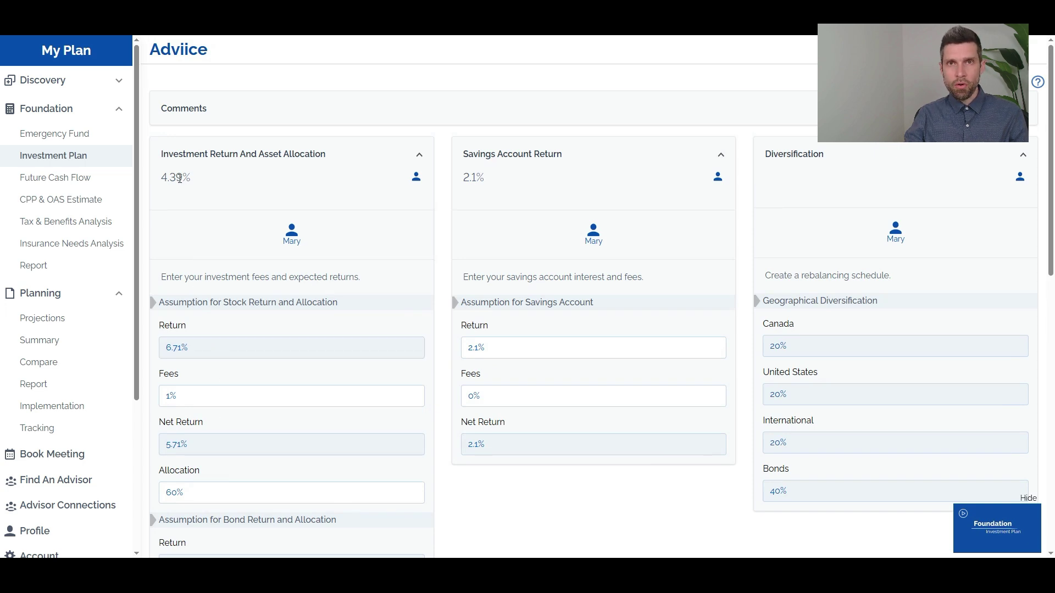
{"action": "left_click", "coordinate": [53, 322]}
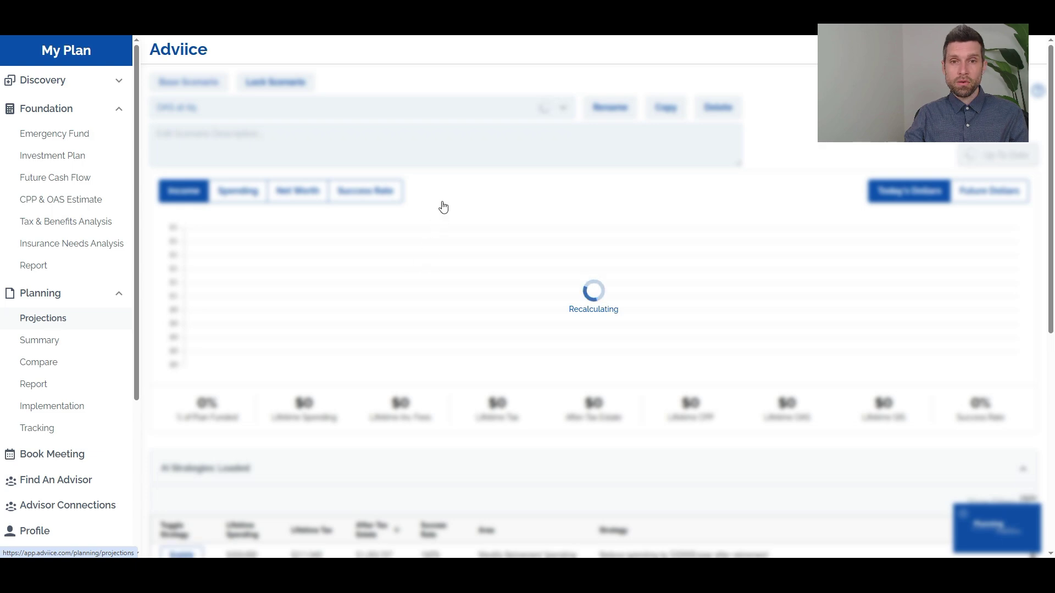
- Compare OAS at 65 vs OAS at 70 net worth under 1% fees: 139% vs 140% funded
{"action": "left_click", "coordinate": [218, 109]}
{"action": "left_click", "coordinate": [205, 142]}
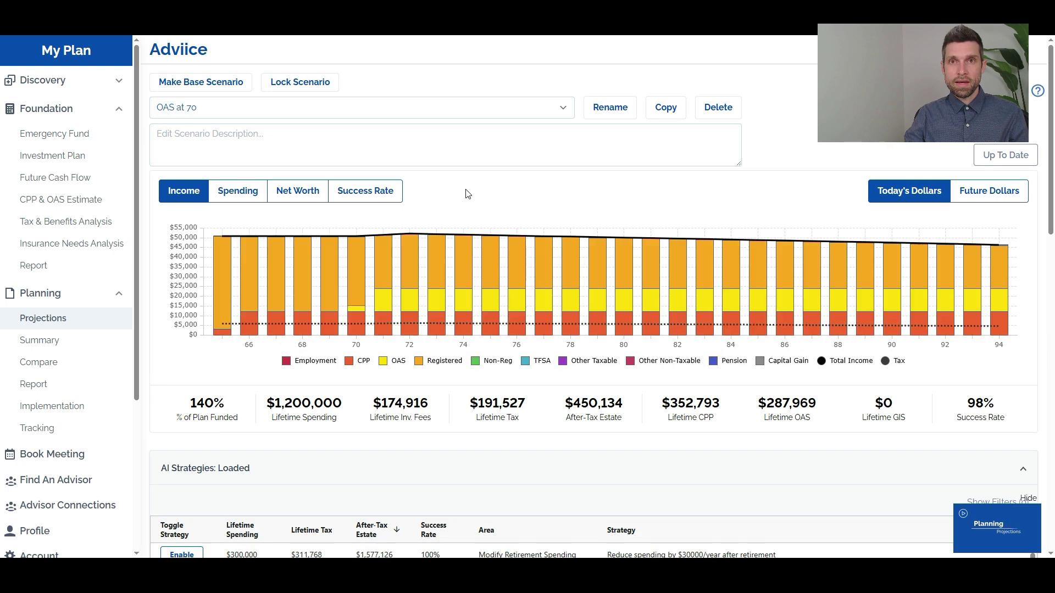
{"action": "left_click", "coordinate": [64, 372]}
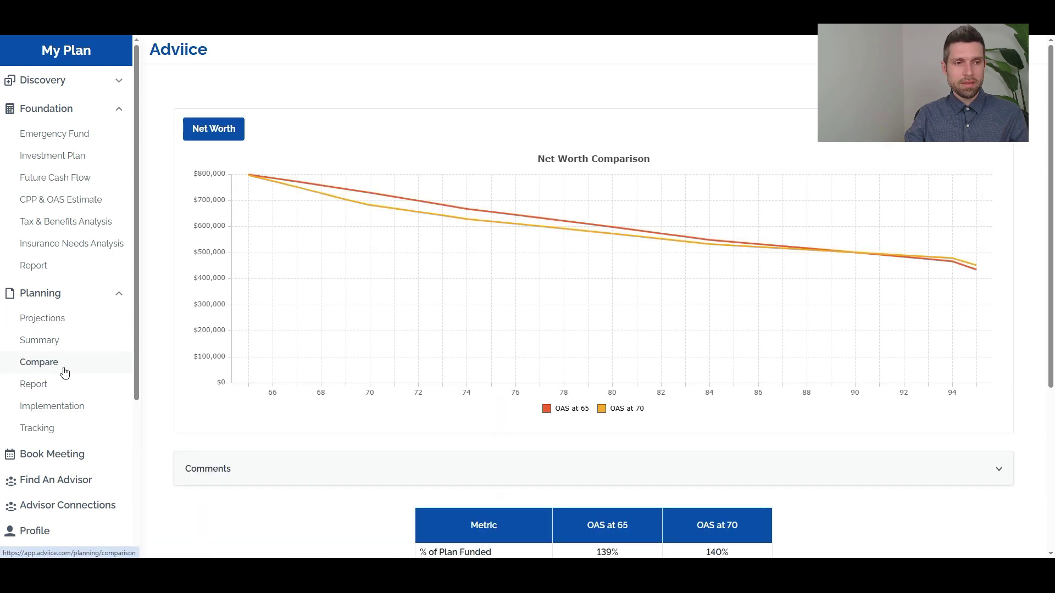
{"action": "mouse_move", "coordinate": [370, 206]}
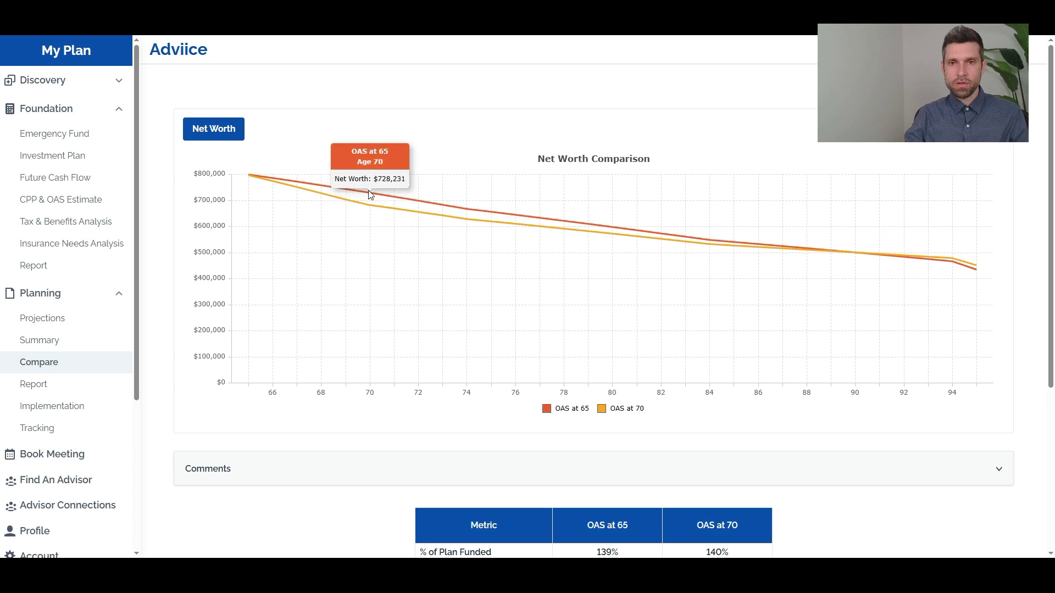
{"action": "mouse_move", "coordinate": [610, 201]}
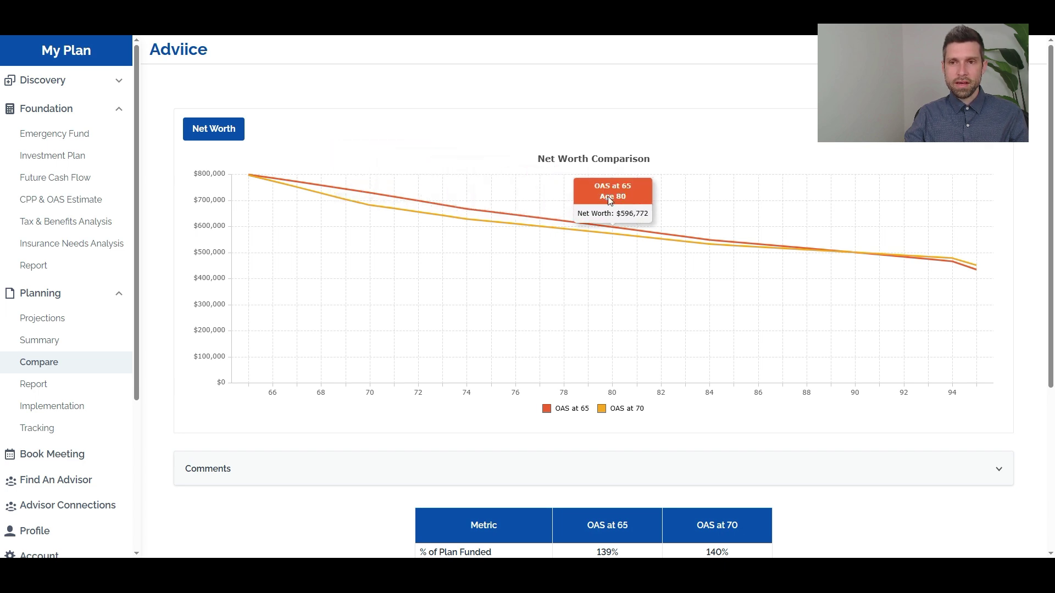
{"action": "mouse_move", "coordinate": [840, 240]}
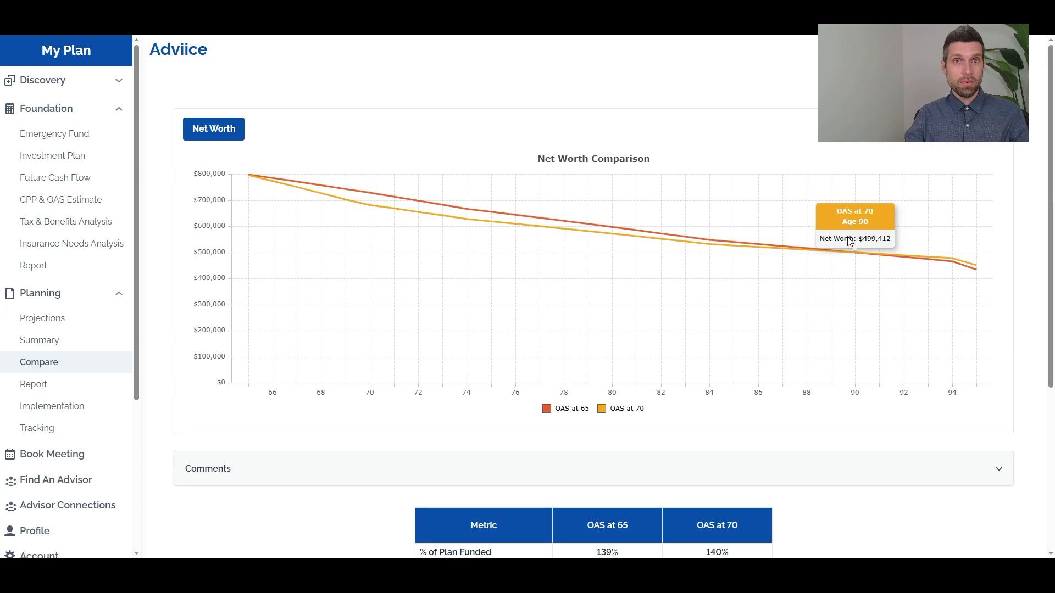
- Set the stock fees to 0.25% and the stock allocation to 80%
{"action": "left_click", "coordinate": [62, 157]}
{"action": "left_click", "coordinate": [231, 393]}
{"action": "double_click", "coordinate": [169, 396]}
{"action": "type", "text": "0.25"}
{"action": "left_click_drag", "start_coordinate": [209, 394], "coordinate": [159, 395]}
{"action": "left_click", "coordinate": [202, 486]}
{"action": "type", "text": "8"}
- Set bond fees to 0.25% and bond allocation to 20%, then recalculate projections
{"action": "scroll", "coordinate": [234, 485], "scroll_direction": "down", "scroll_amount": 7}
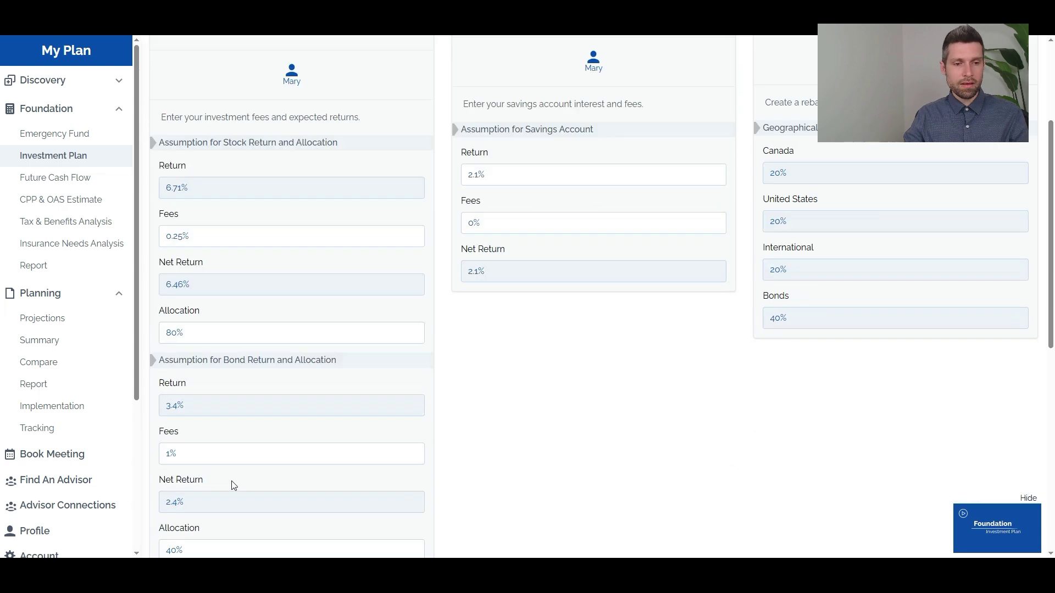
{"action": "left_click_drag", "start_coordinate": [195, 261], "coordinate": [159, 262]}
{"action": "type", "text": "0.25"}
{"action": "left_click", "coordinate": [176, 360]}
{"action": "left_click_drag", "start_coordinate": [171, 357], "coordinate": [167, 357]}
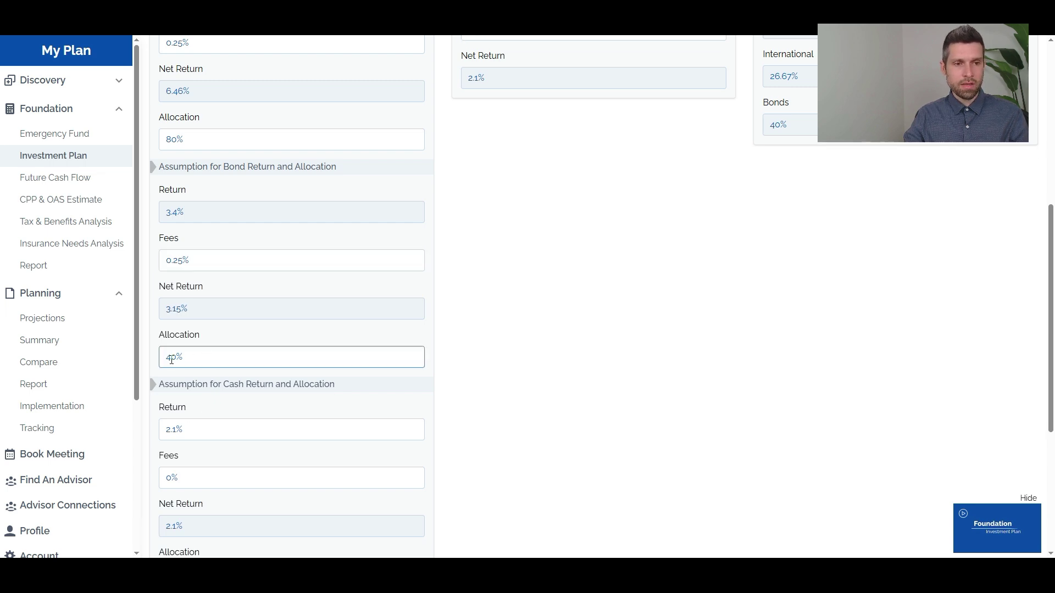
{"action": "left_click", "coordinate": [223, 341]}
{"action": "scroll", "coordinate": [214, 285], "scroll_direction": "up", "scroll_amount": 6}
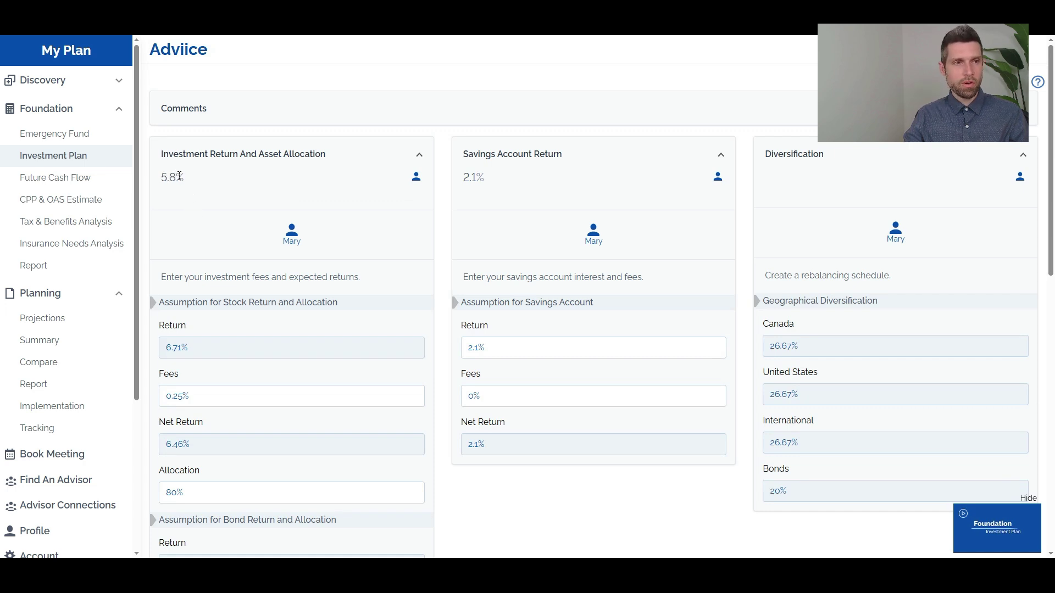
{"action": "left_click", "coordinate": [63, 324]}
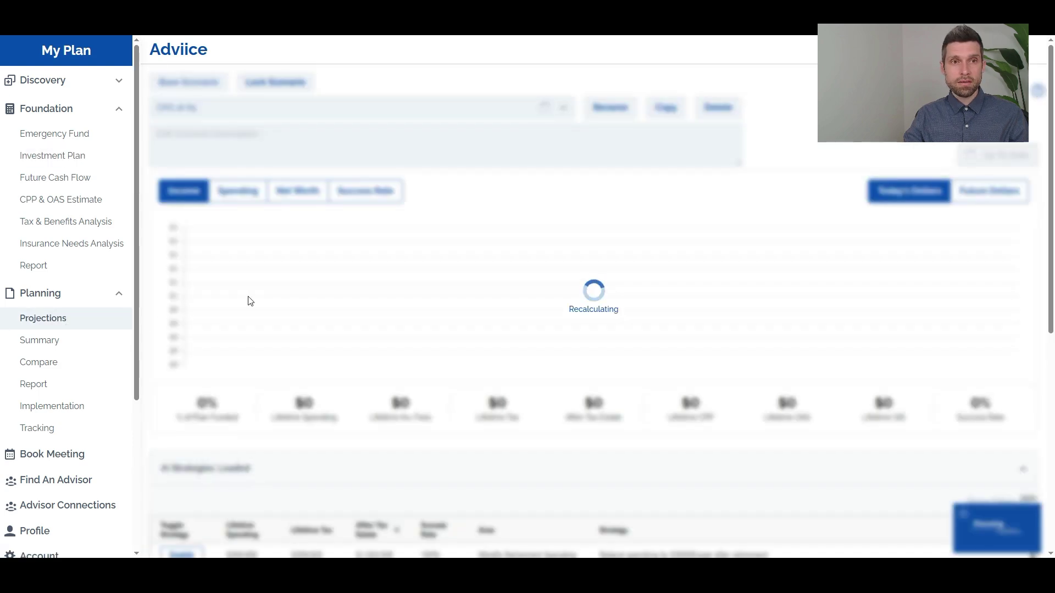
- Compare OAS at 65 vs OAS at 70 net worth under 0.25% fees, both 169% funded
{"action": "left_click", "coordinate": [218, 110]}
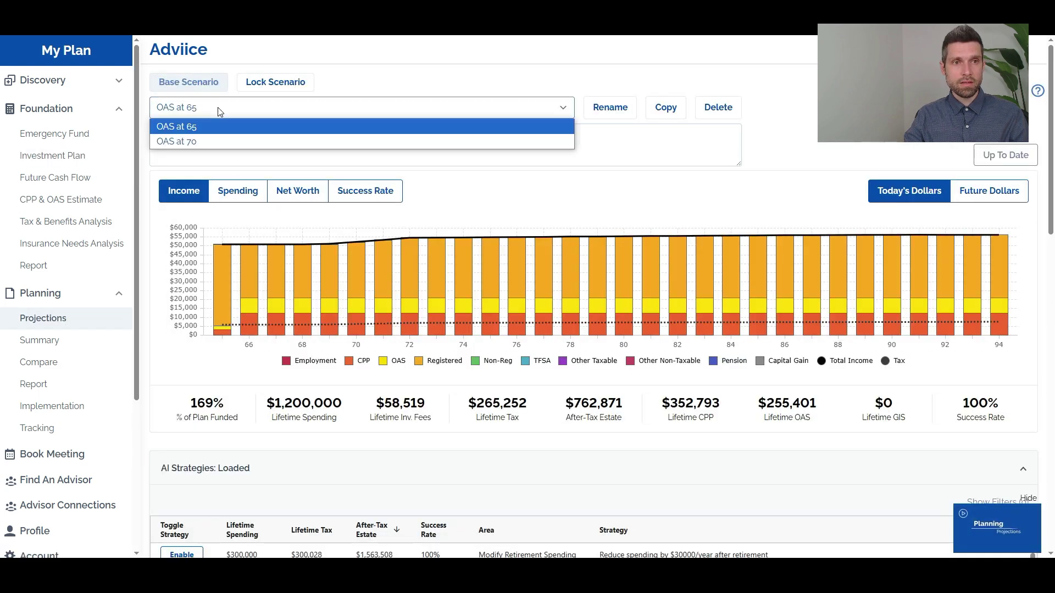
{"action": "left_click", "coordinate": [212, 142]}
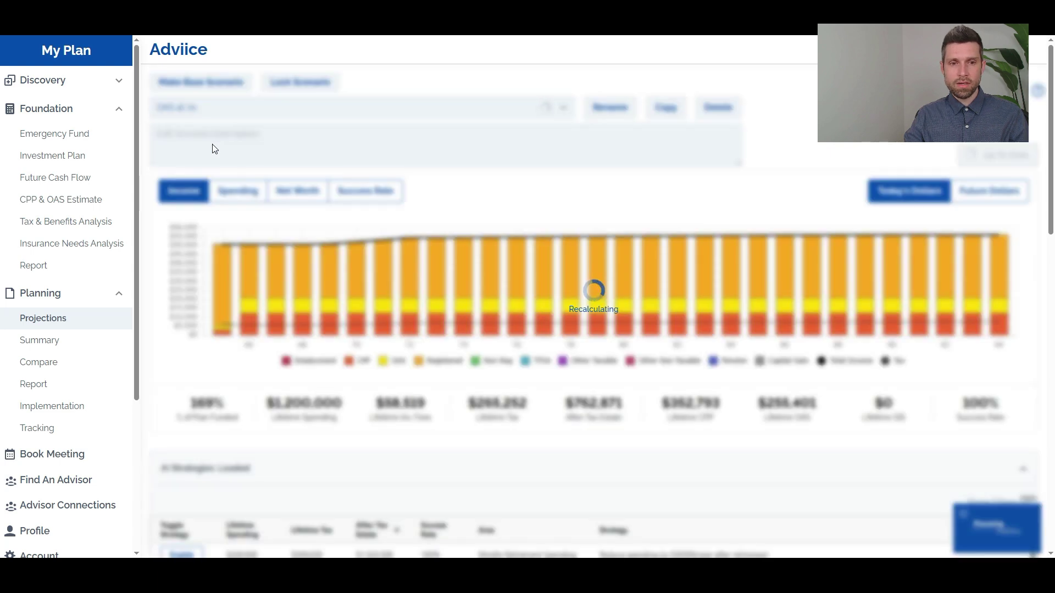
{"action": "left_click", "coordinate": [58, 366]}
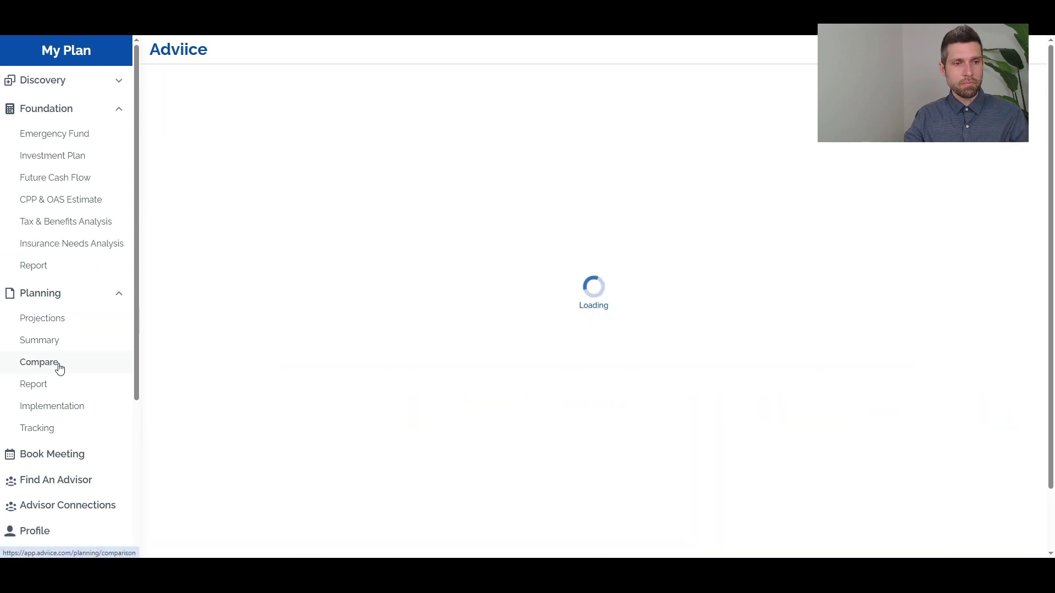
{"action": "mouse_move", "coordinate": [291, 196]}
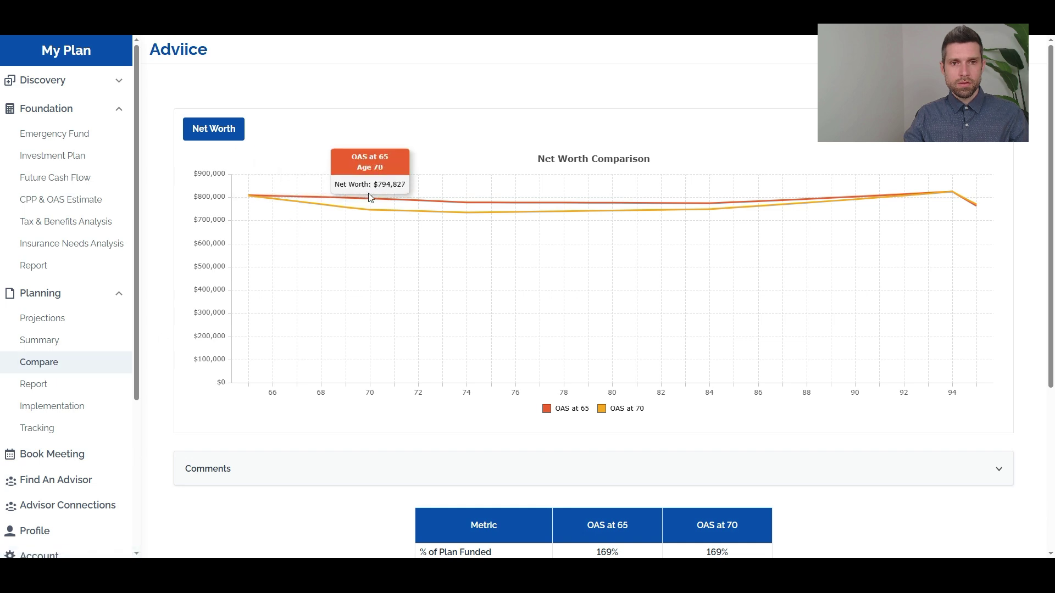